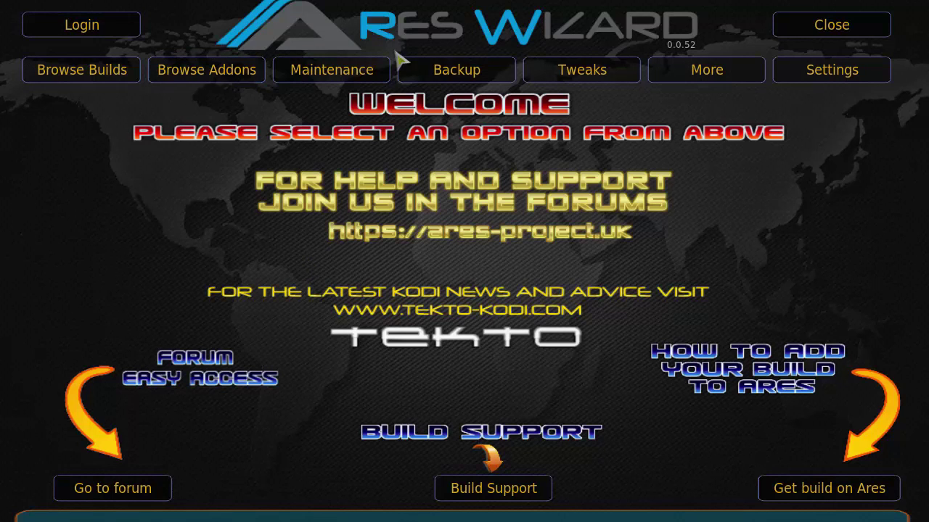
Set the backup destination to the KODIBACKUP folder inside Music, save the setting and refresh the backup page
left_click(479, 72)
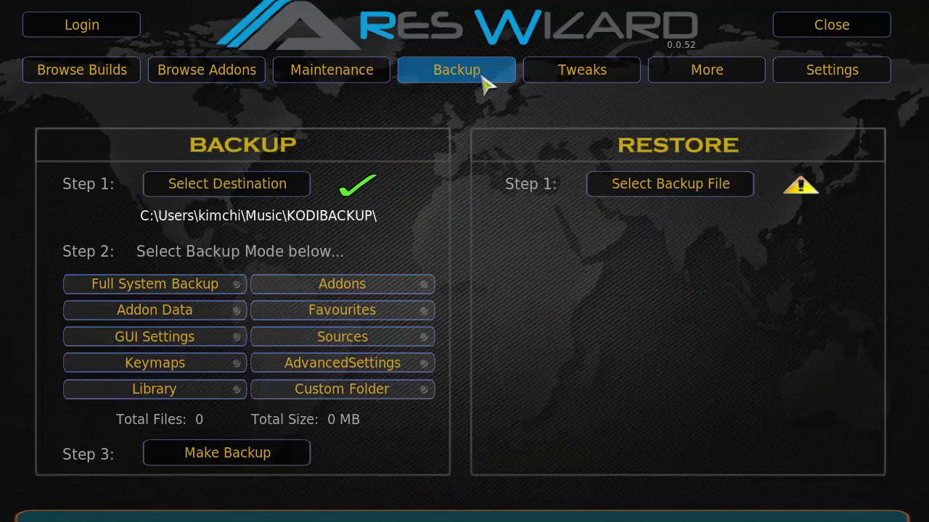
left_click(263, 189)
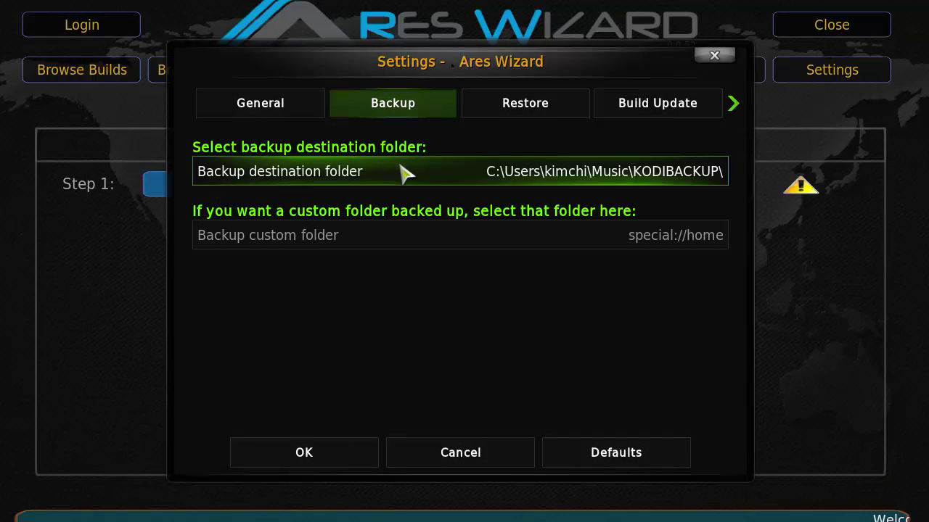
left_click(384, 177)
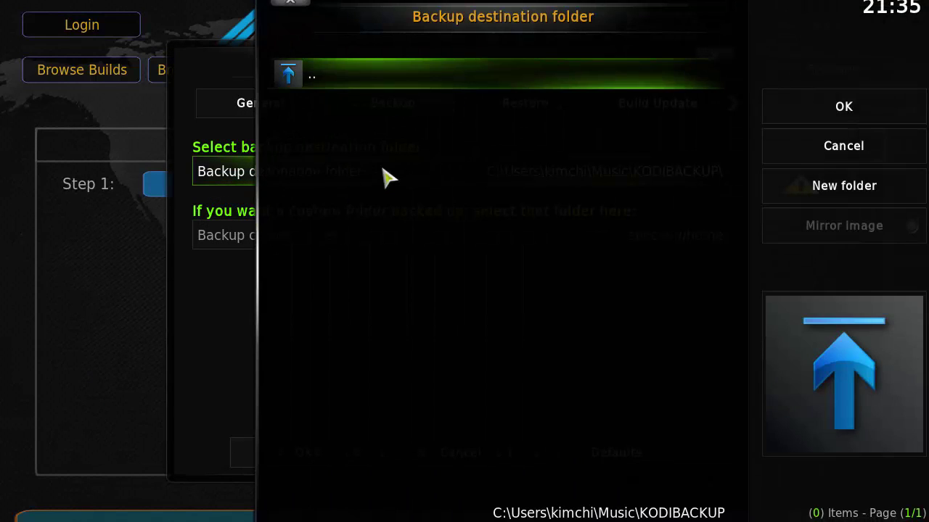
left_click(375, 82)
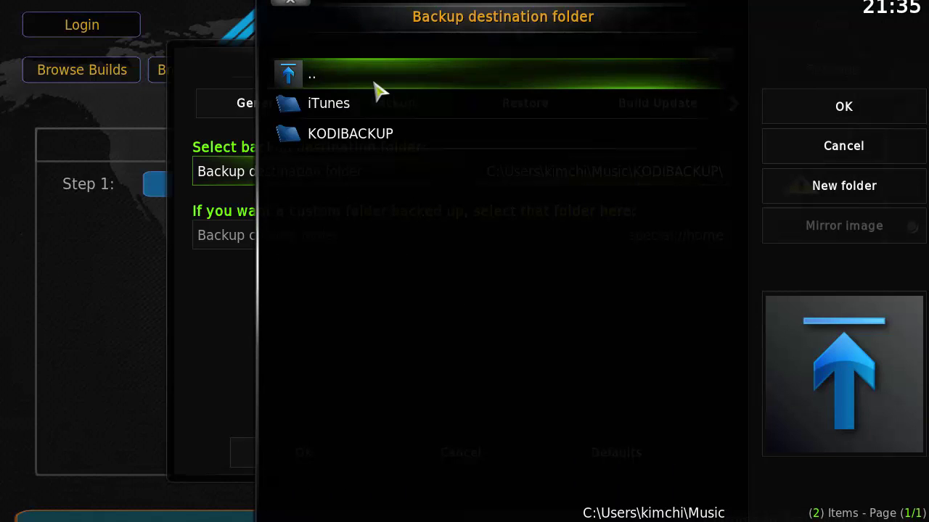
left_click(375, 85)
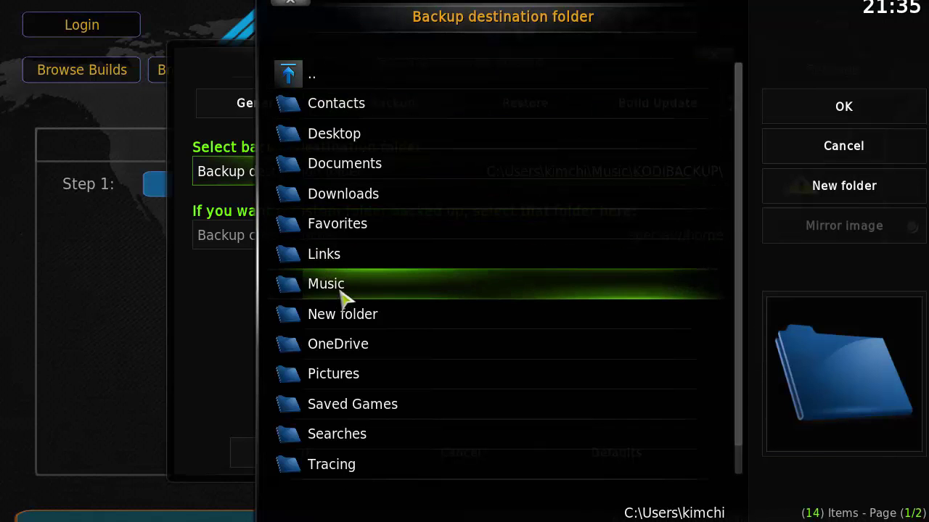
left_click(337, 290)
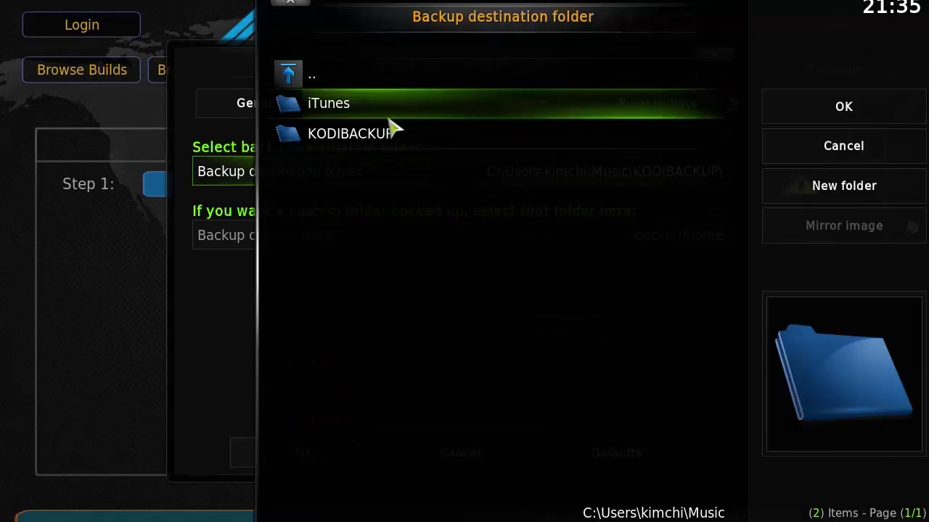
left_click(382, 138)
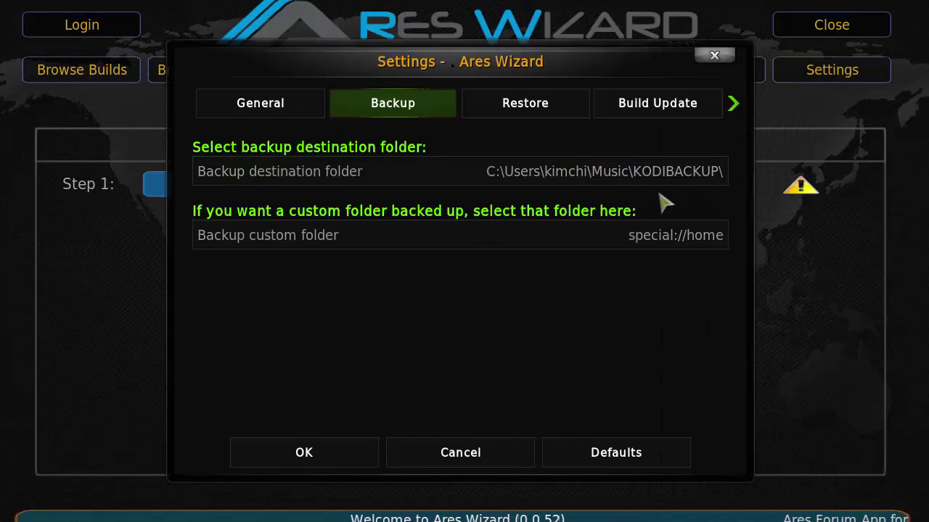
left_click(327, 463)
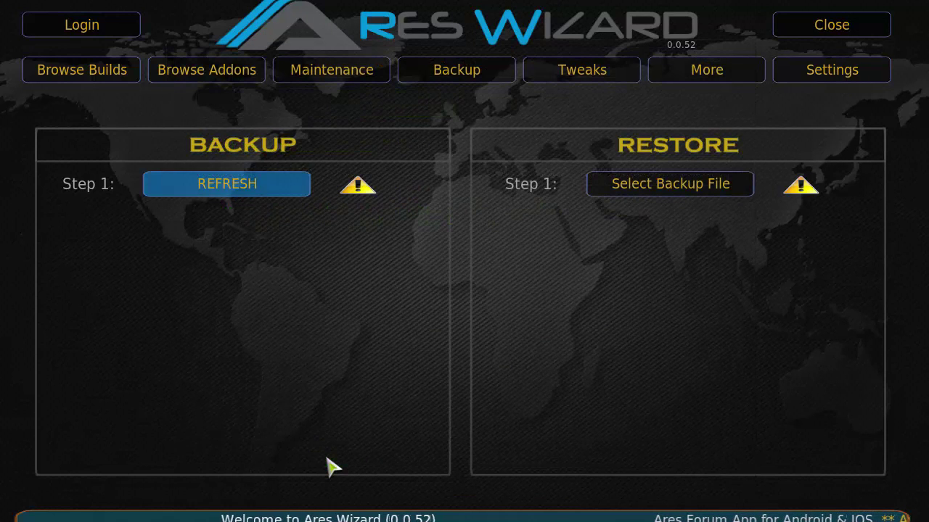
left_click(262, 201)
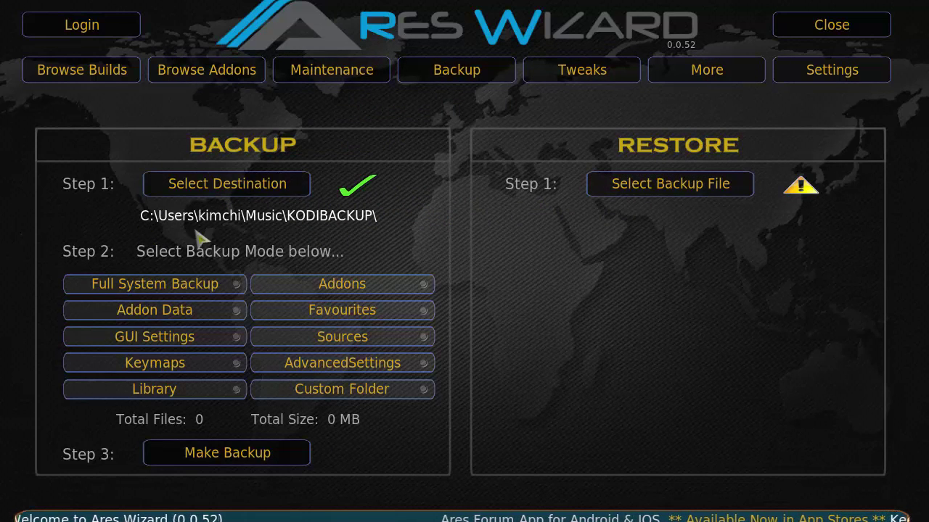
Make a Full System Backup, skipping unnecessary files such as the Kodi log, packages and thumbnails
left_click(230, 292)
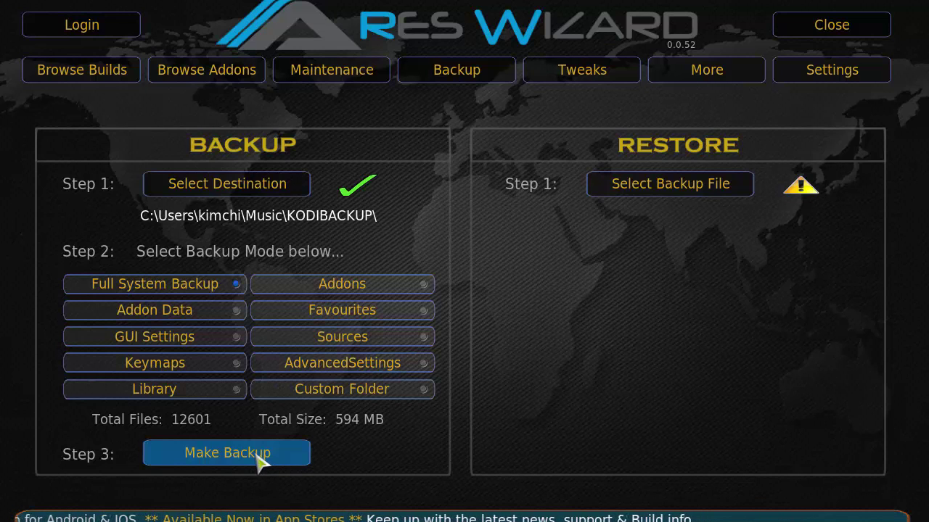
left_click(257, 457)
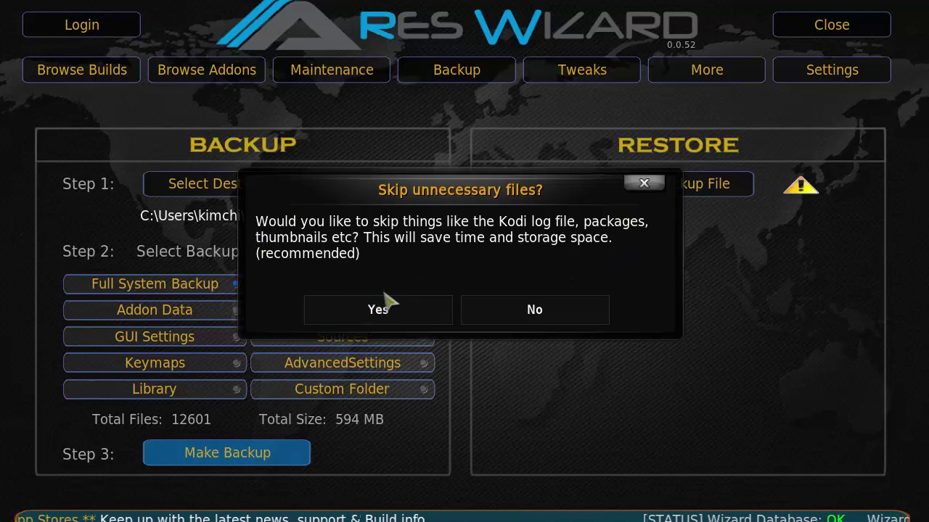
left_click(378, 317)
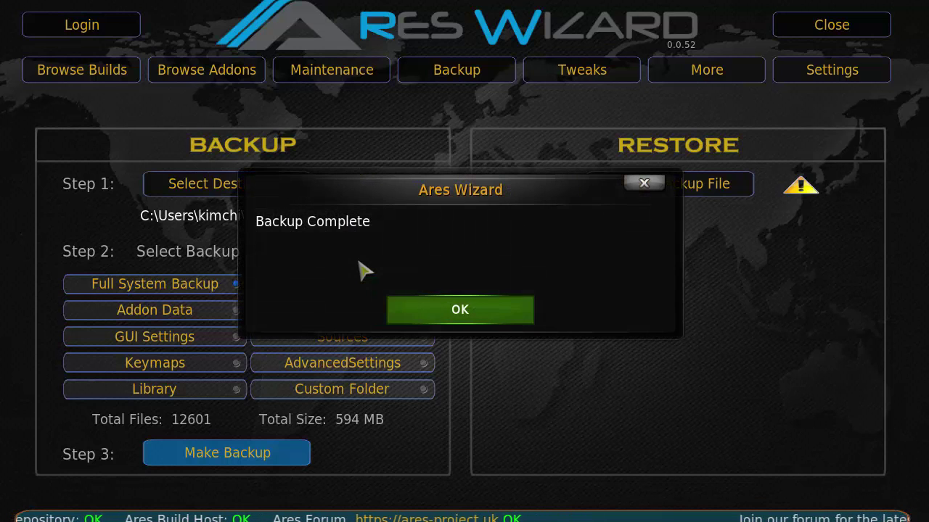
left_click(456, 317)
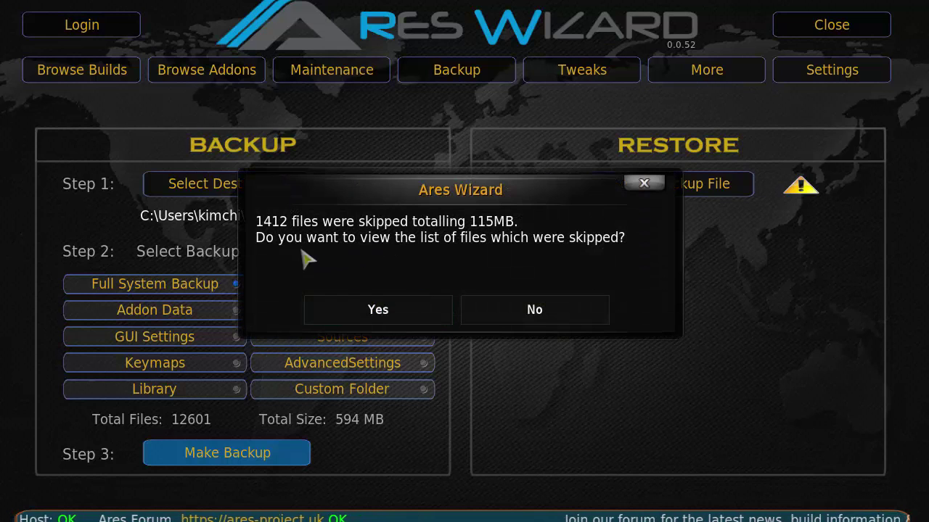
Decline viewing the skipped files list and download the latest Ares Wizard zip file to the backup folder
left_click(541, 311)
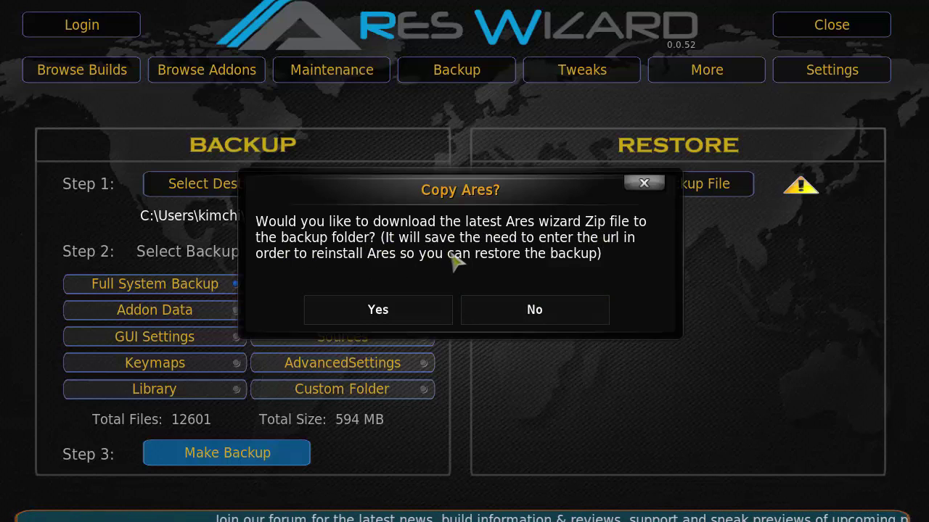
left_click(386, 312)
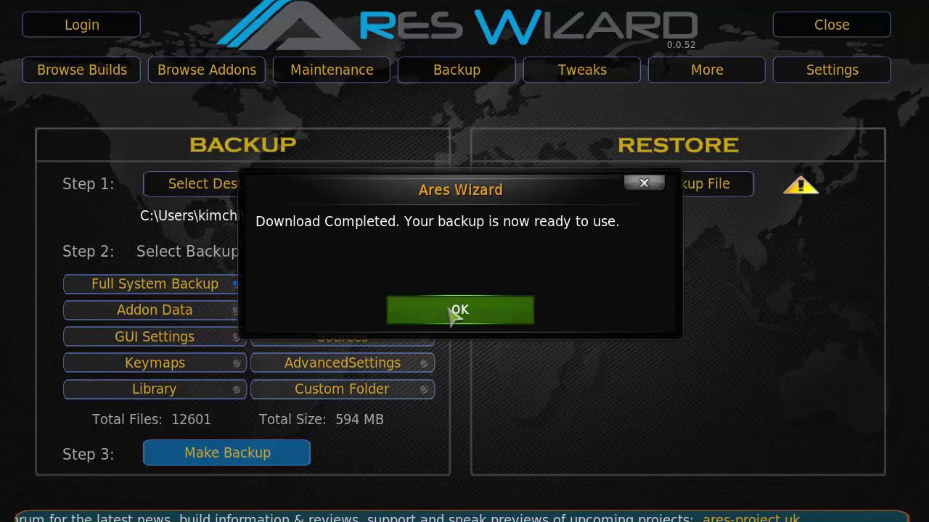
left_click(454, 312)
Switch to File Explorer, open the KODIBACKUP folder in Music and widen the Name column to check the full file names
key("alt+Tab")
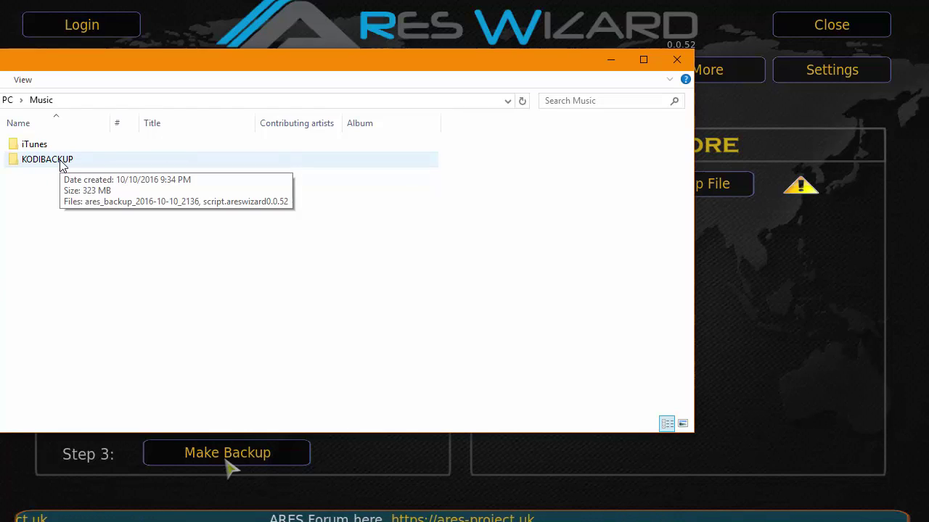
left_click(62, 160)
left_click(61, 160)
double_click(62, 159)
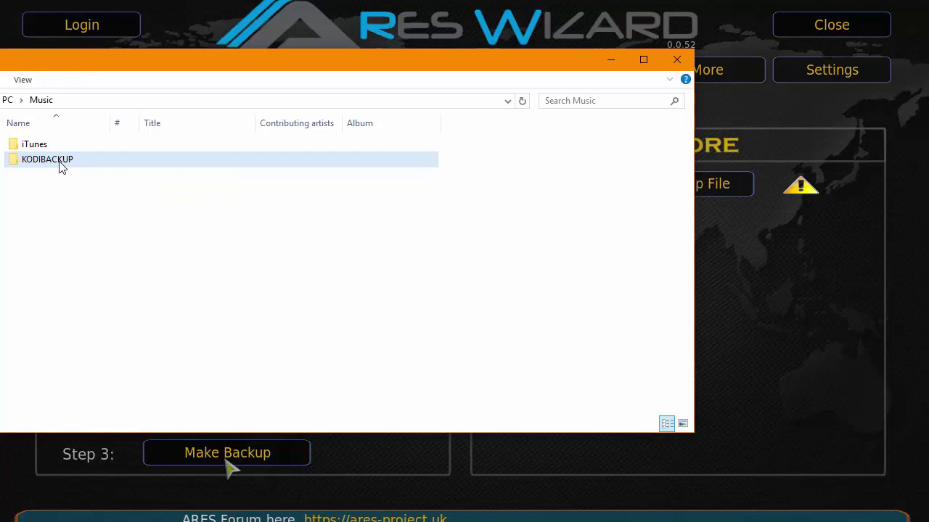
left_click_drag(60, 190, 56, 146)
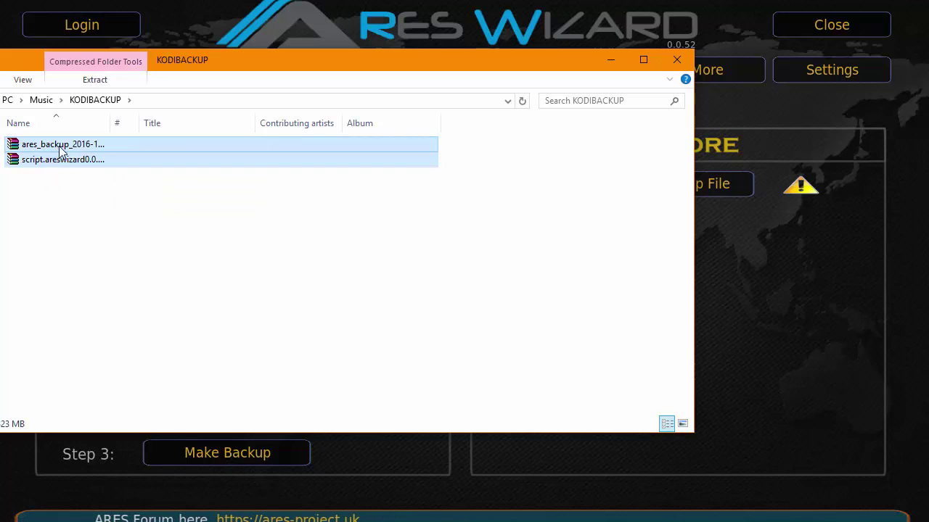
left_click_drag(111, 123, 245, 124)
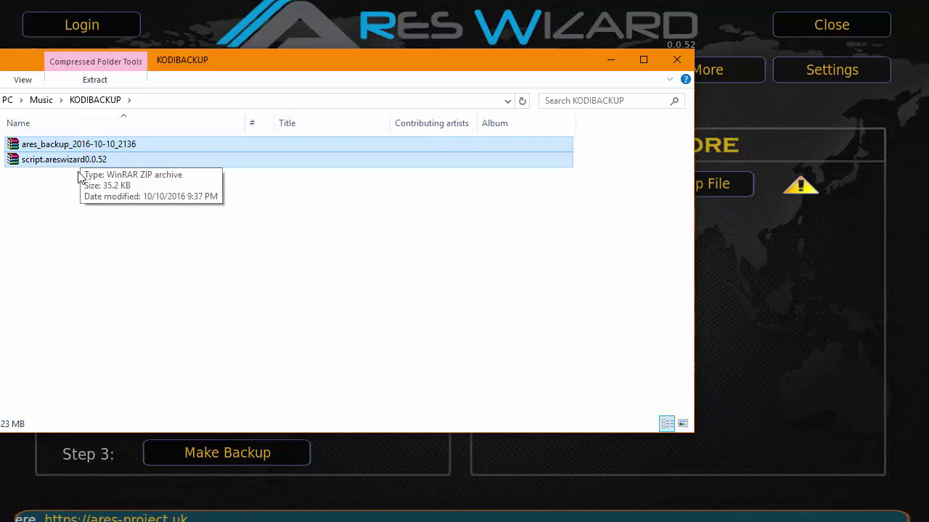
left_click(89, 205)
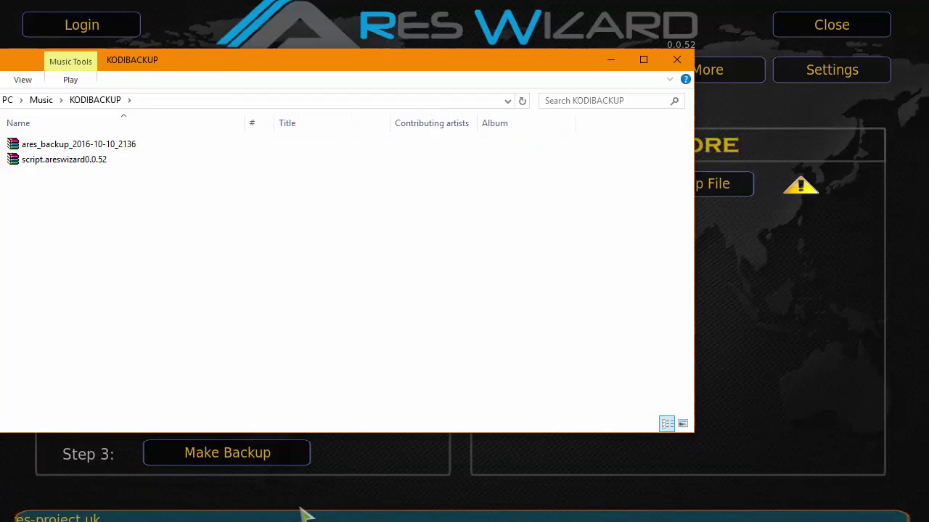
Return to Kodi, choose ares_backup_2016-10-10_2136.zip from the KODIBACKUP folder as the restore file, save and refresh the page
left_click(338, 488)
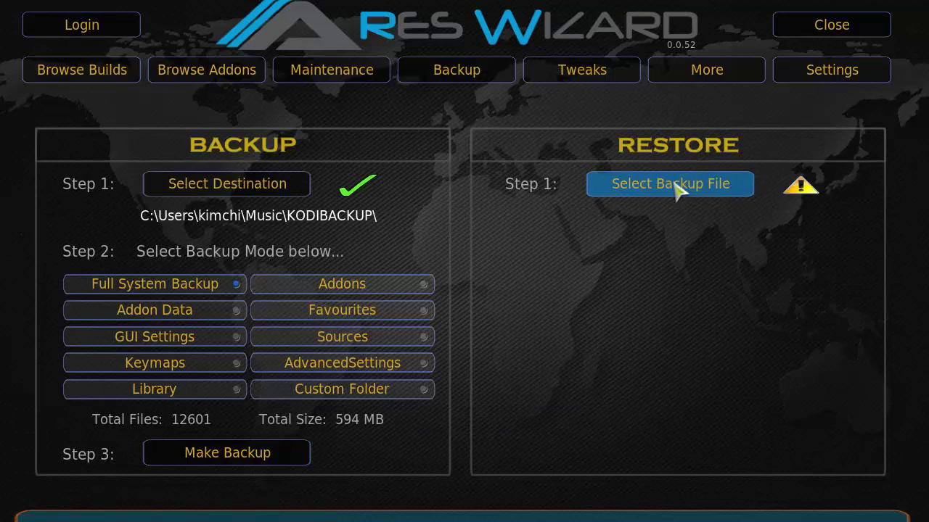
left_click(697, 185)
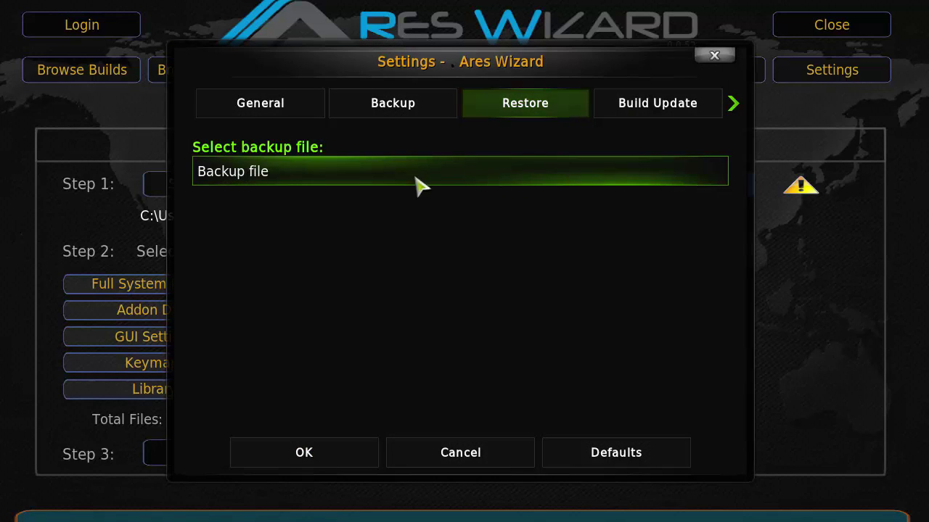
left_click(453, 180)
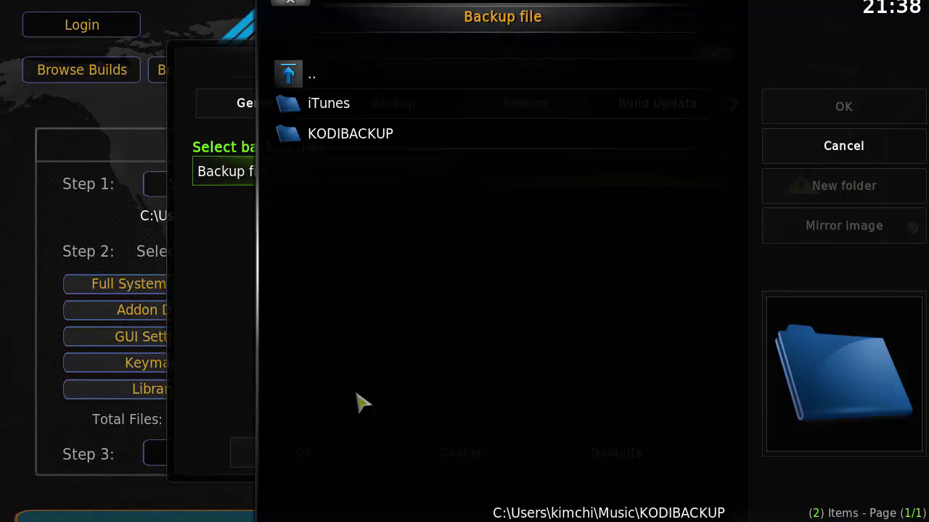
left_click(384, 138)
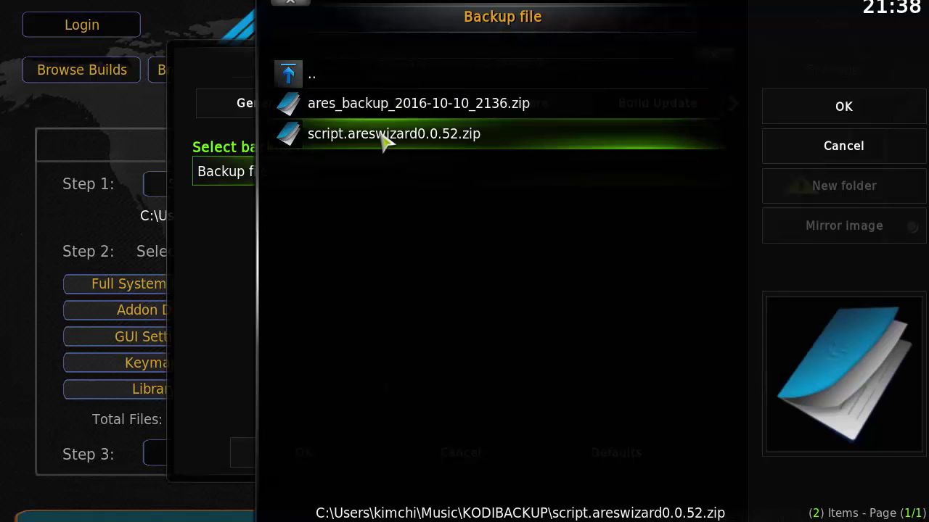
left_click(419, 109)
left_click(414, 113)
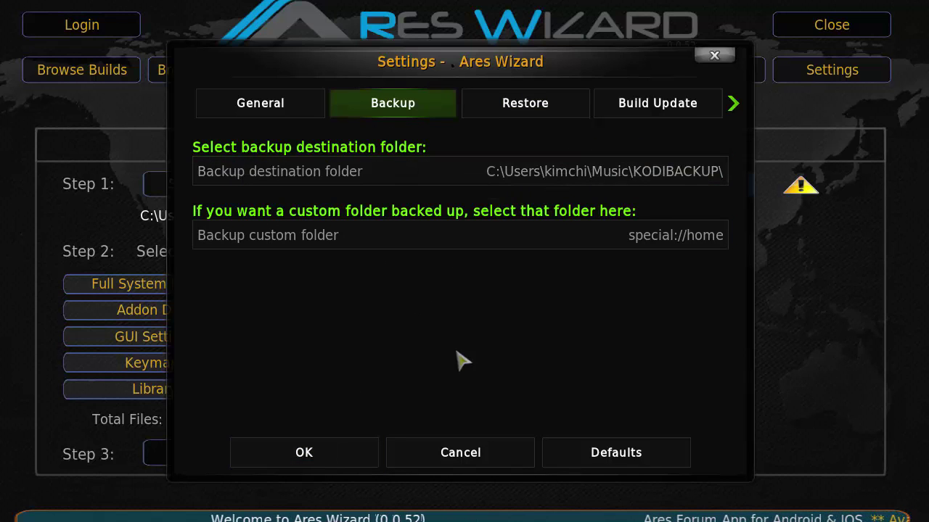
left_click(303, 457)
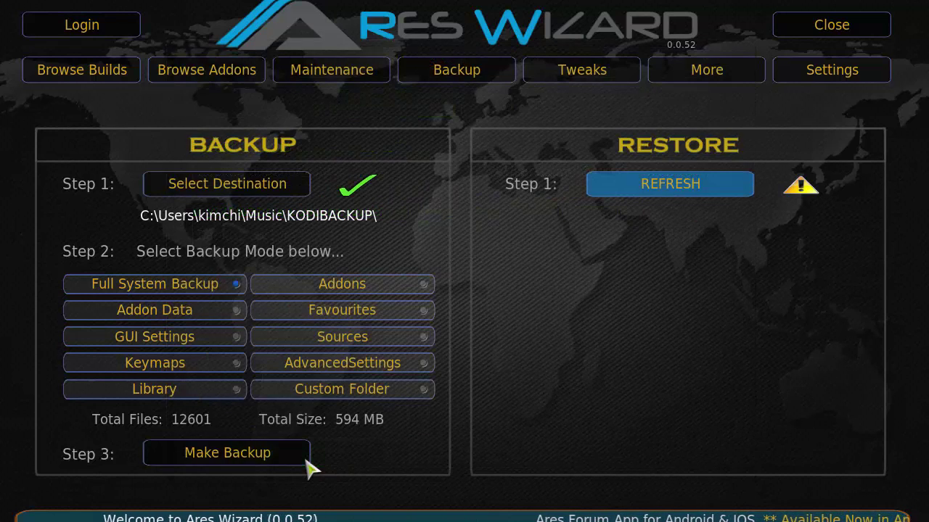
left_click(649, 203)
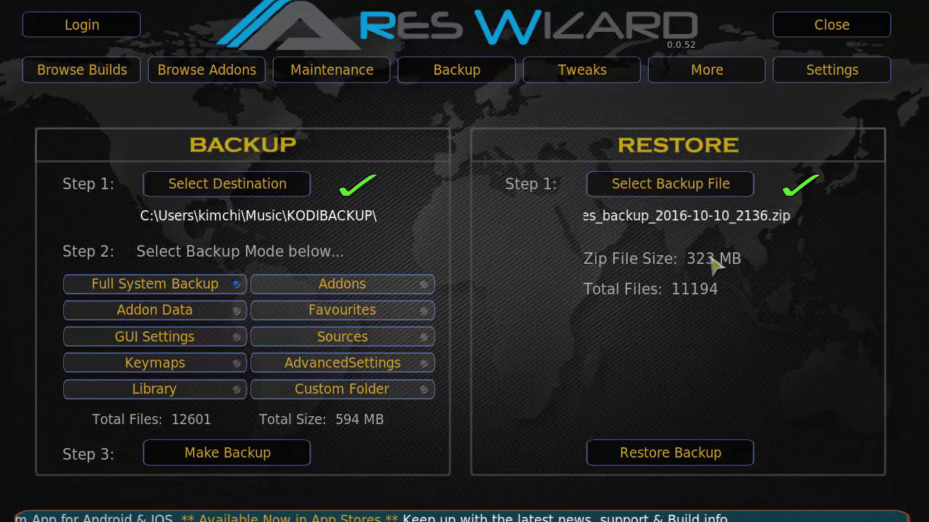
Restore the selected backup and accept the forced closing of Kodi so the GUI settings apply
left_click(668, 454)
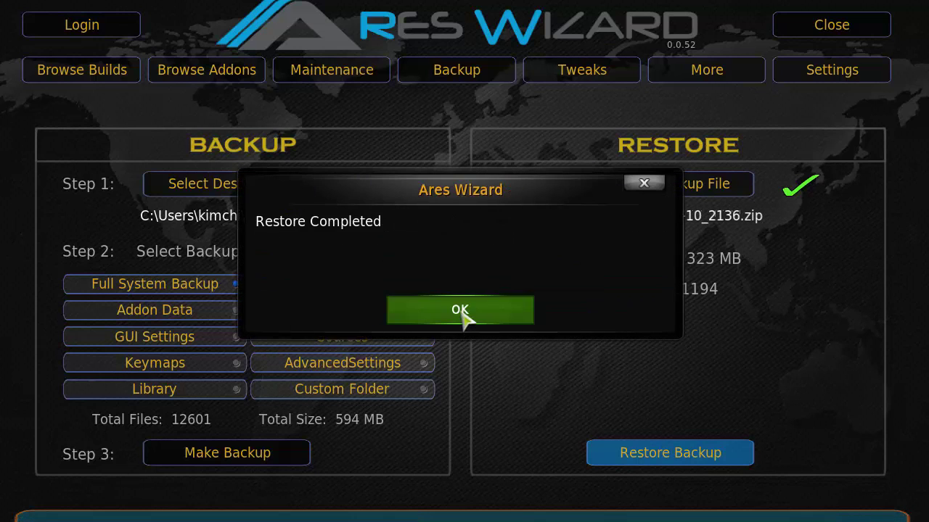
left_click(466, 317)
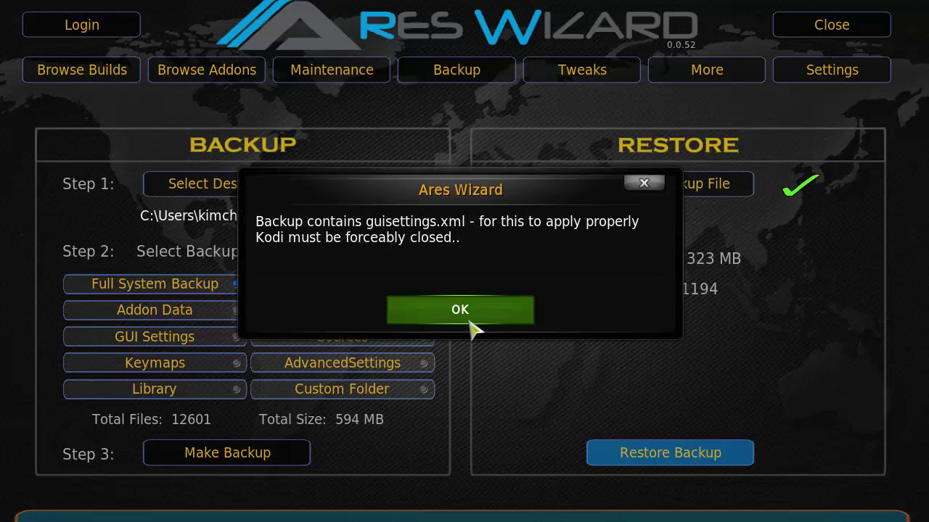
left_click(470, 323)
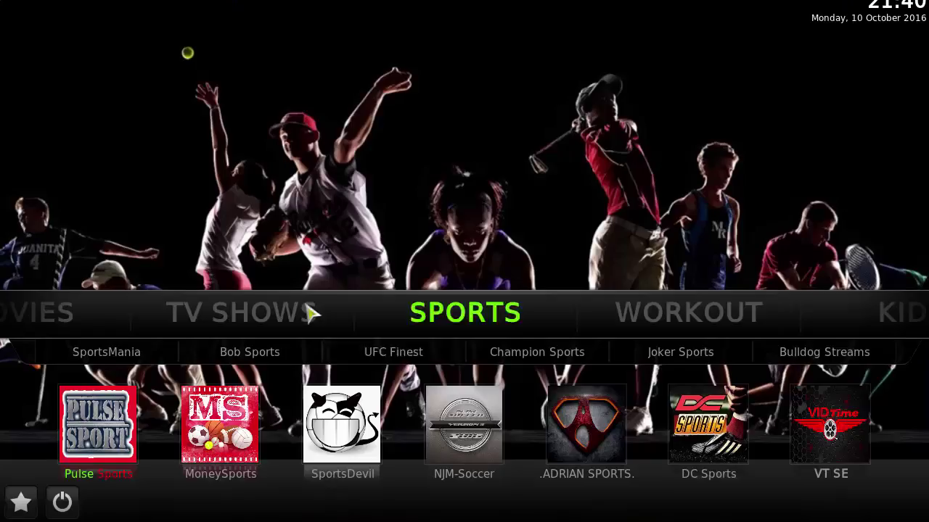
Open USB-SDCARD WIZARD among the program add-ons to view its backup and restore options, and return to the add-on list
scroll(398, 332, "down", 9)
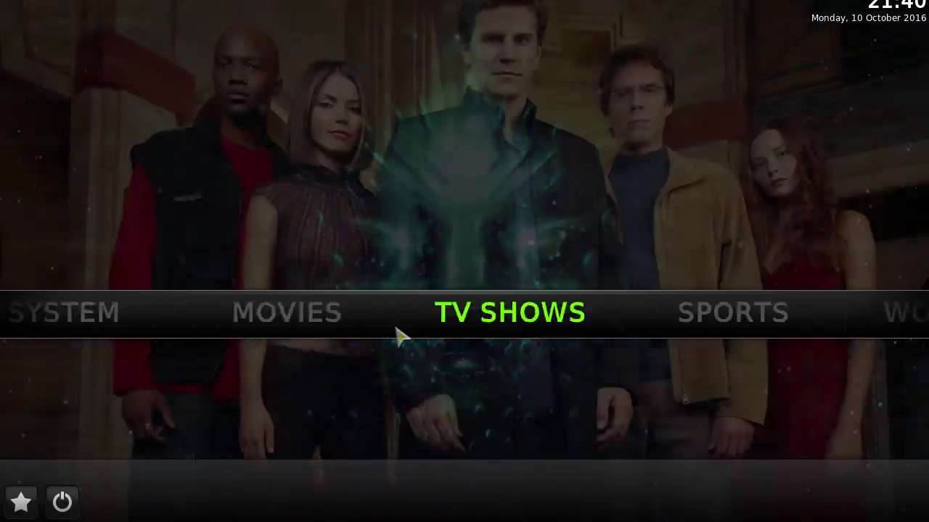
scroll(398, 331, "down", 8)
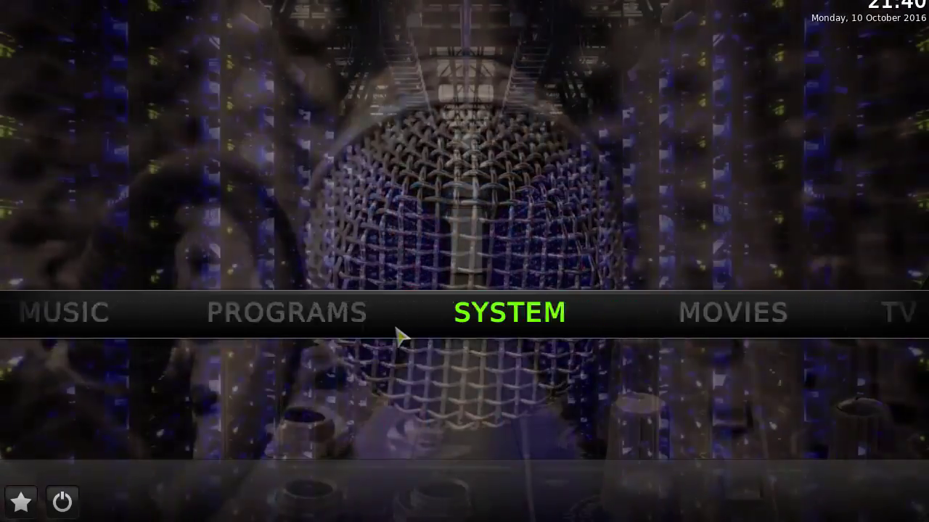
scroll(398, 331, "down", 5)
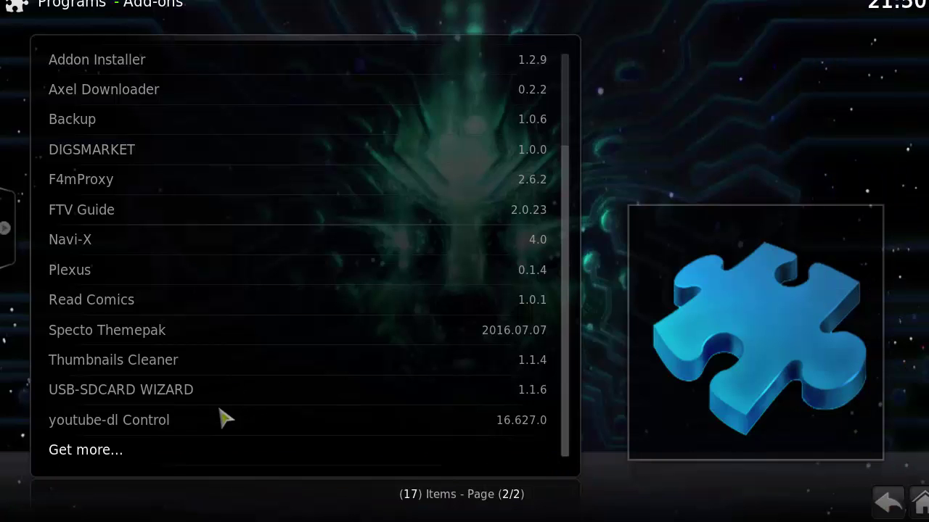
left_click(213, 399)
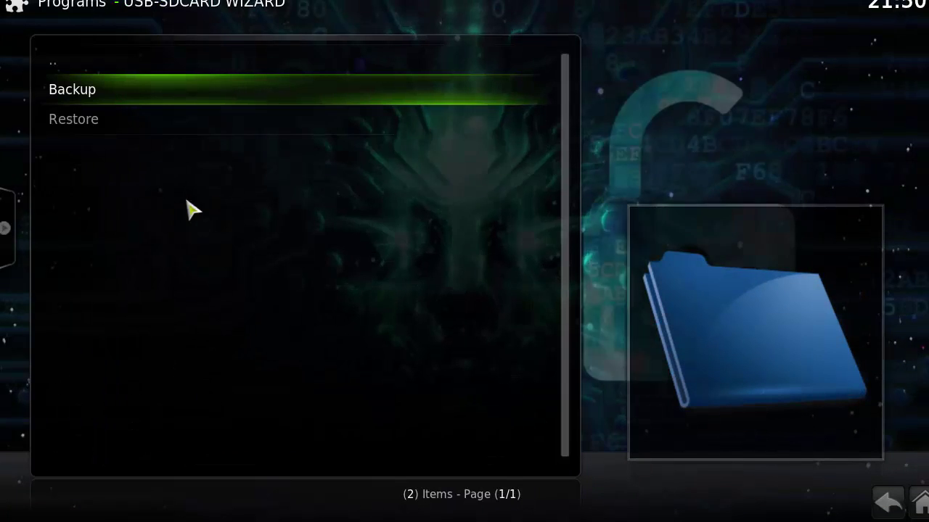
left_click(108, 75)
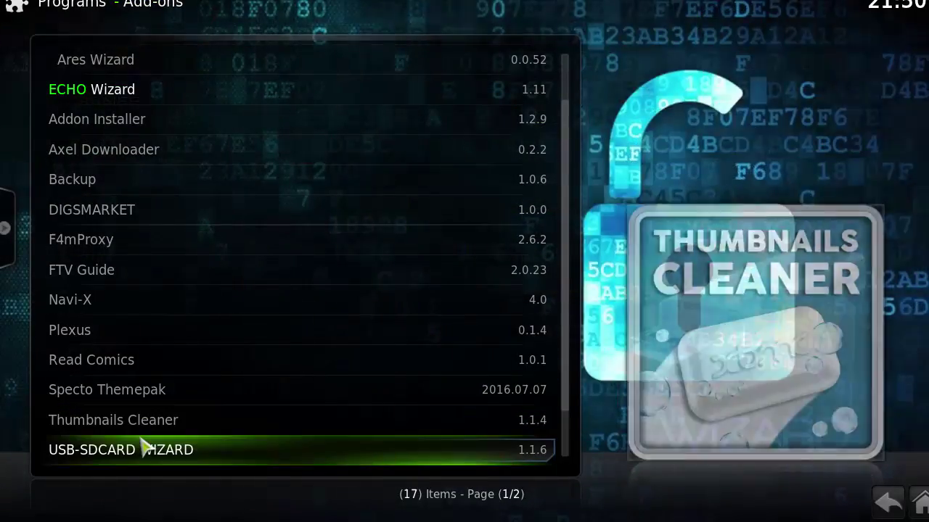
Set the USB-SDCARD WIZARD add-on's destination to the KODIBACKUP folder in Music and save the settings
right_click(143, 446)
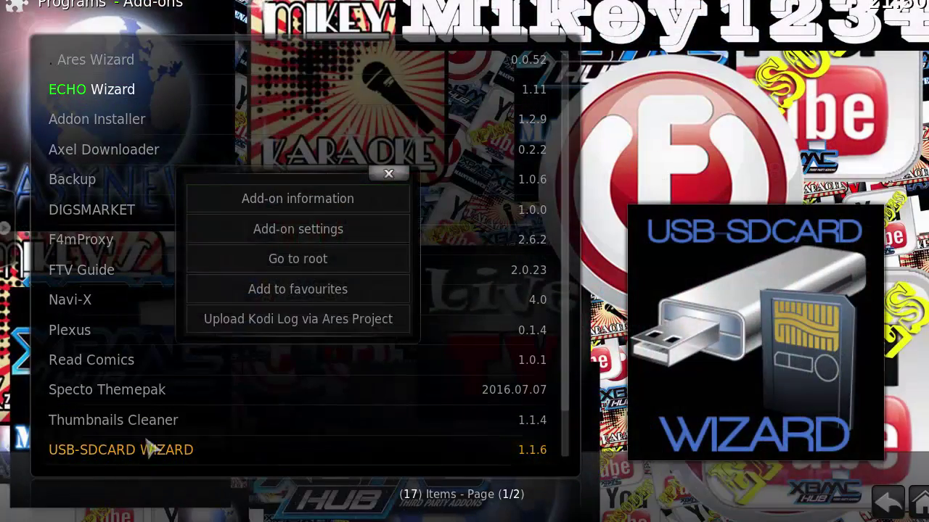
left_click(273, 232)
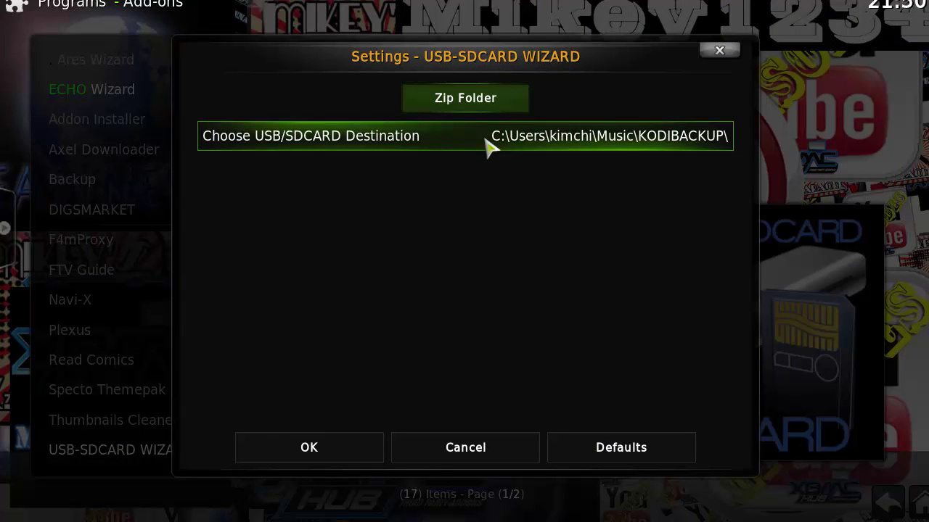
left_click(487, 145)
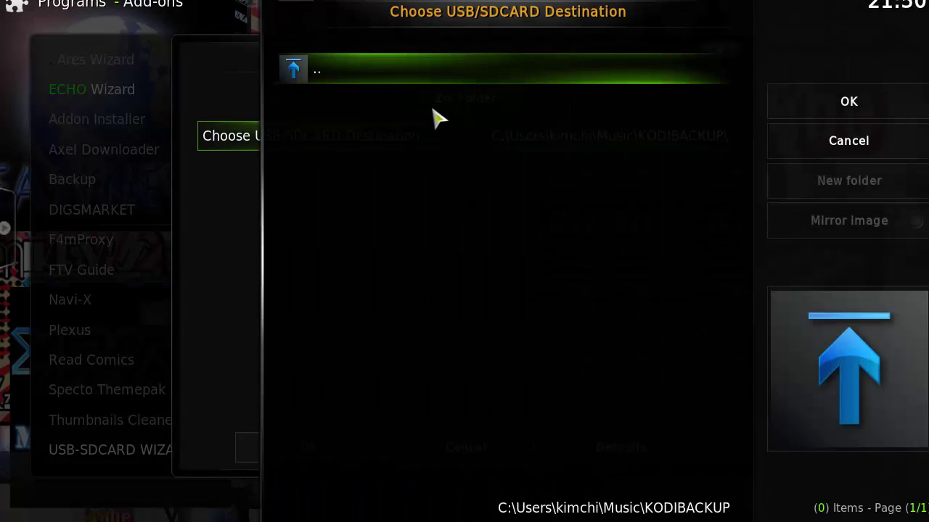
left_click(359, 73)
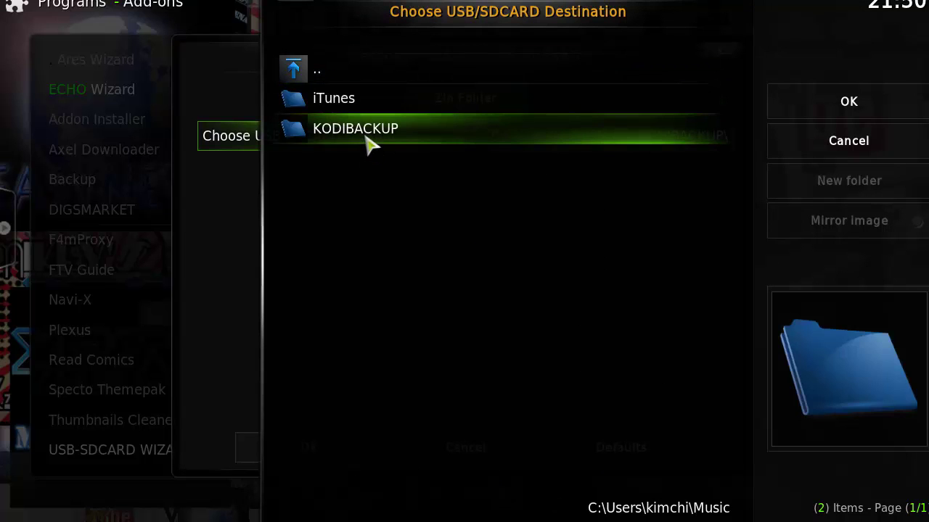
left_click(367, 142)
left_click(816, 113)
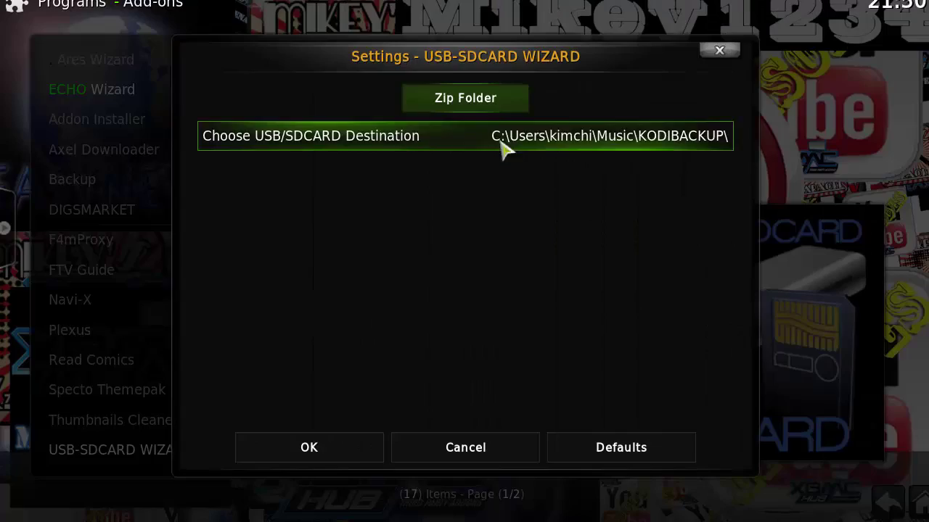
left_click(334, 445)
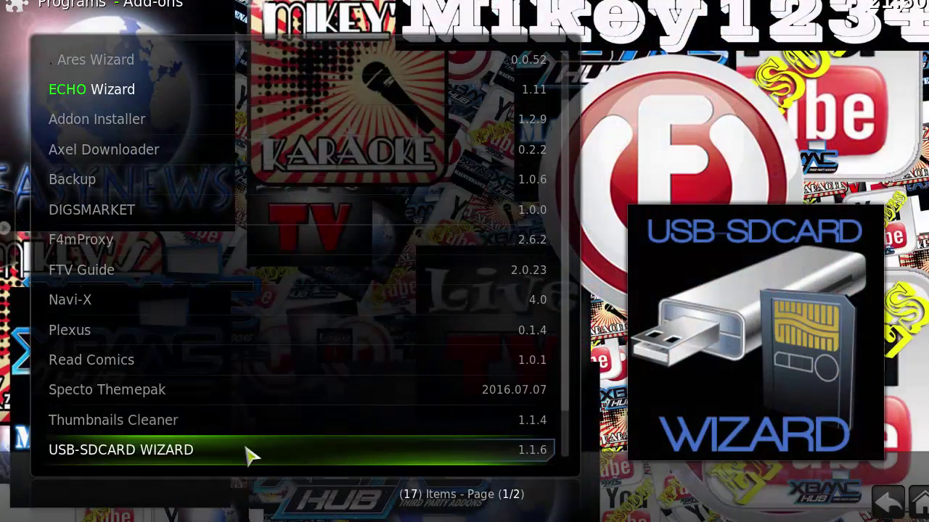
Run a full backup with USB-SDCARD WIZARD and close the completion message
left_click(246, 456)
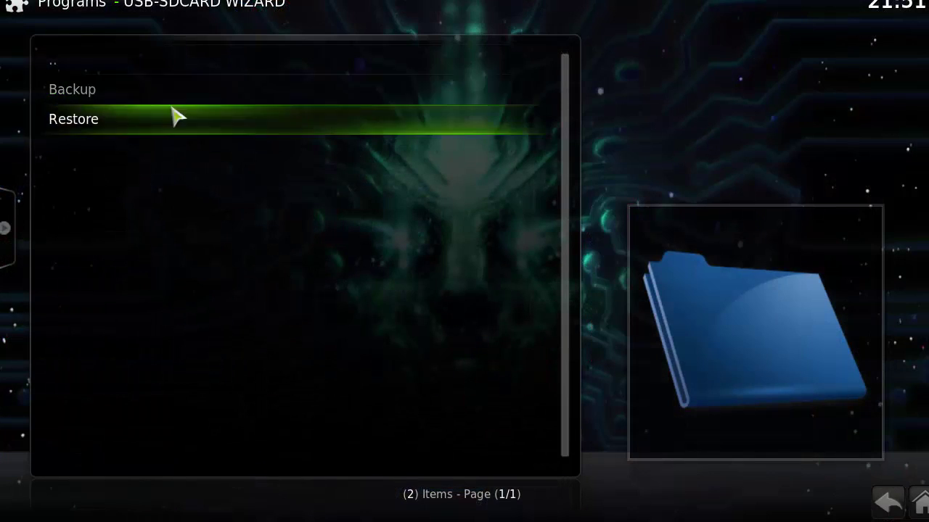
left_click(114, 92)
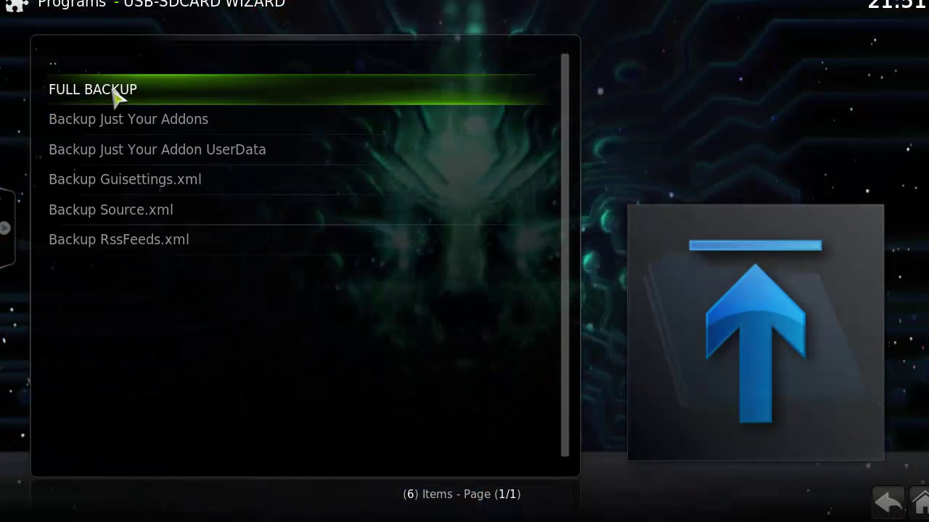
left_click(129, 103)
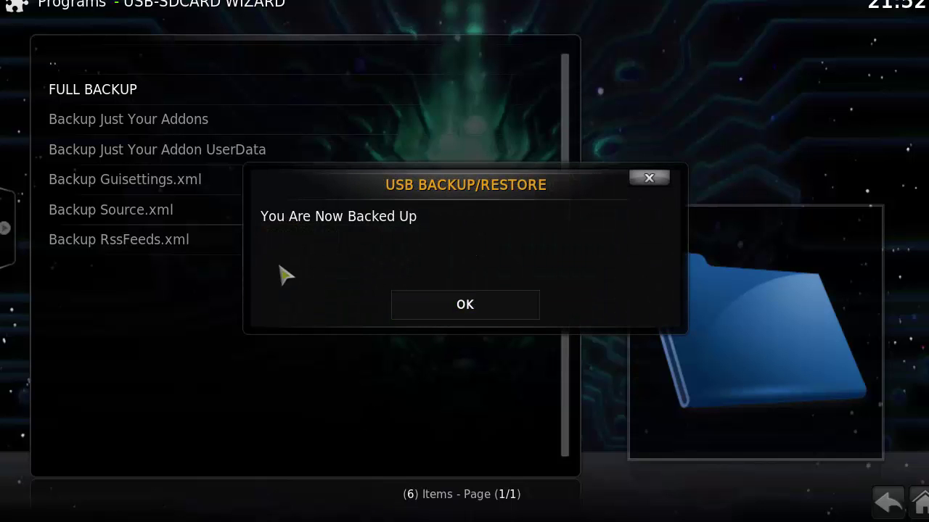
left_click(444, 307)
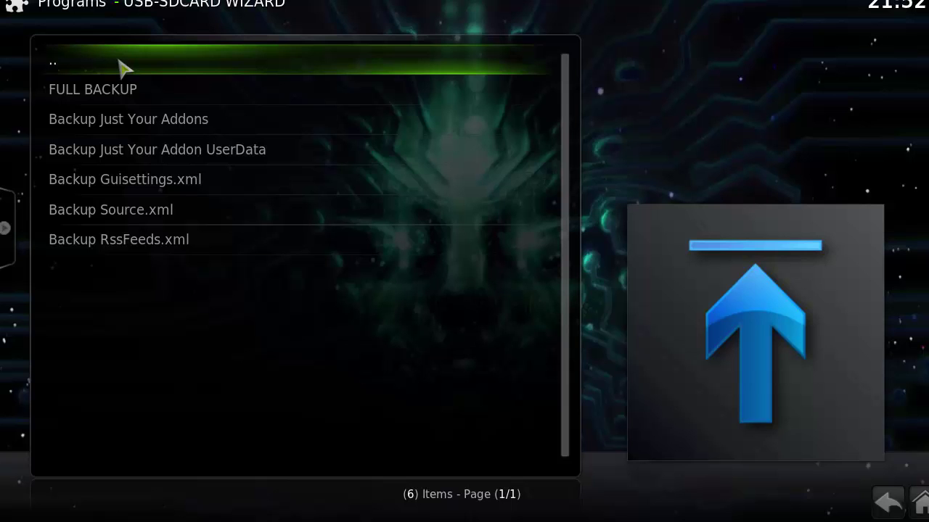
Return to the wizard's main options, open its restore list and choose the full restore
left_click(121, 68)
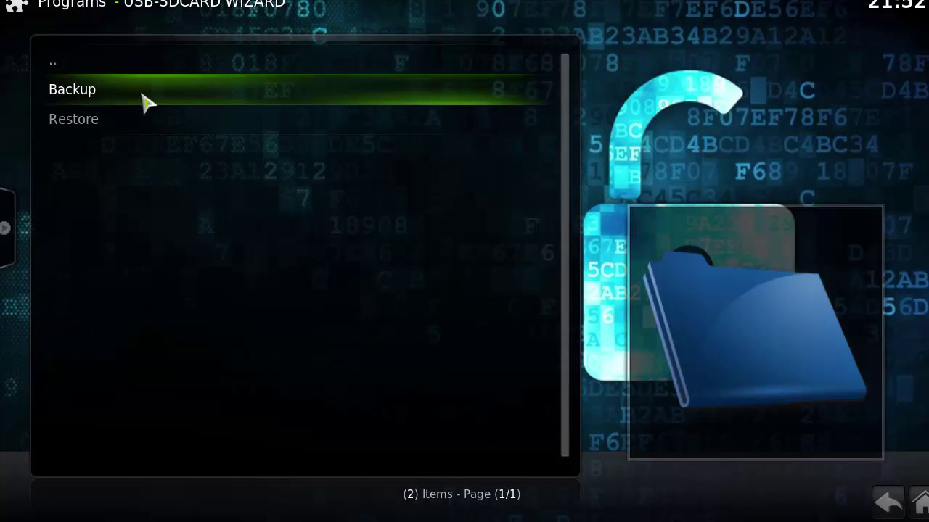
left_click(116, 131)
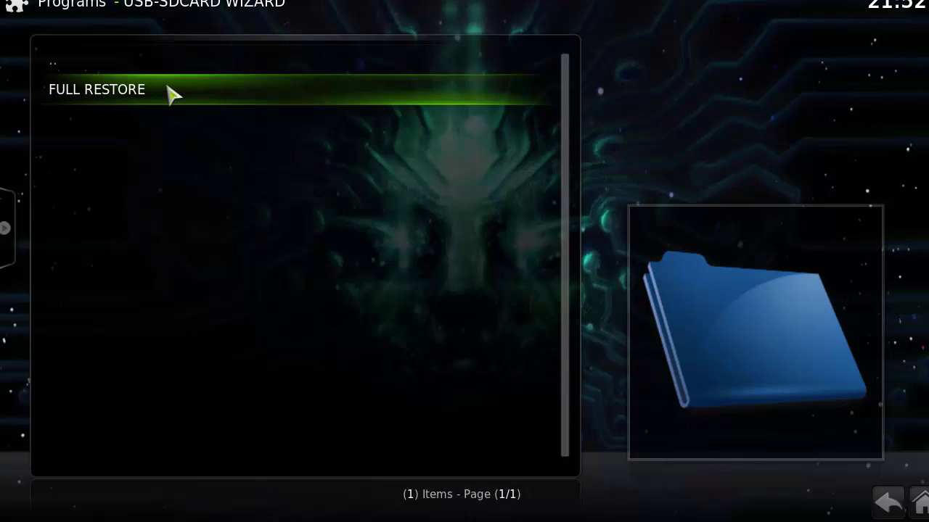
left_click(172, 91)
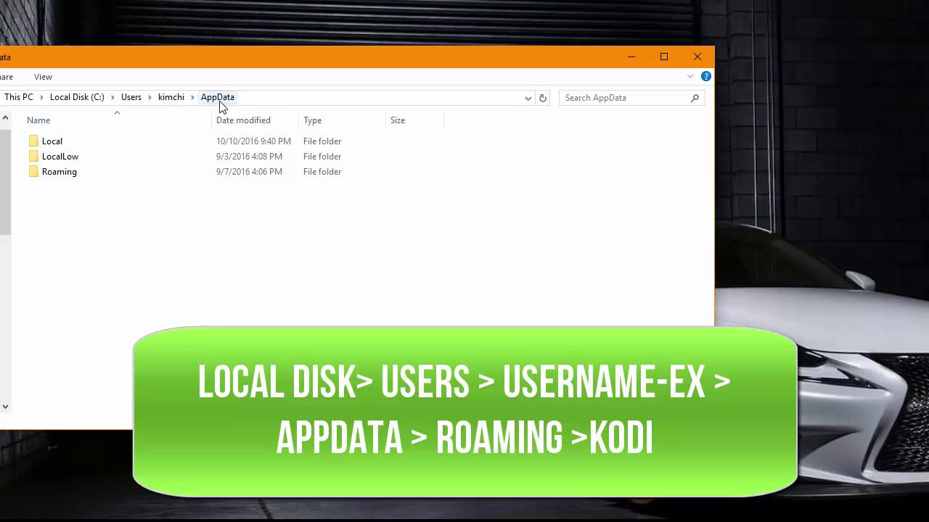
In File Explorer, open the Kodi folder under AppData\Roaming and select the addons, media and userdata folders
double_click(67, 174)
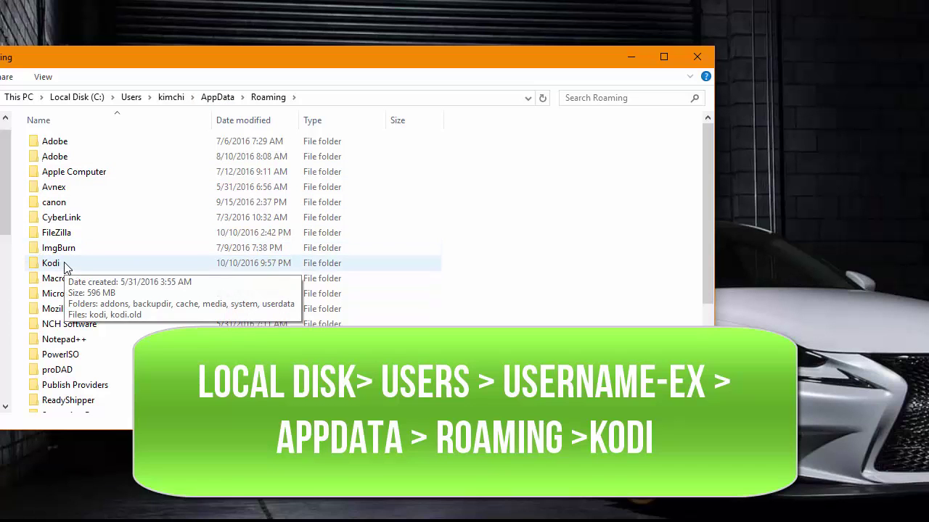
double_click(51, 263)
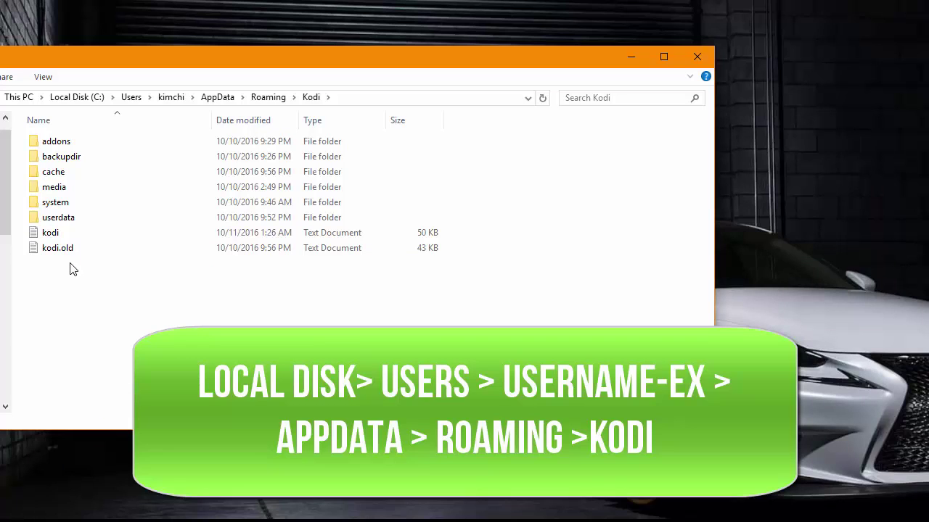
left_click(73, 145)
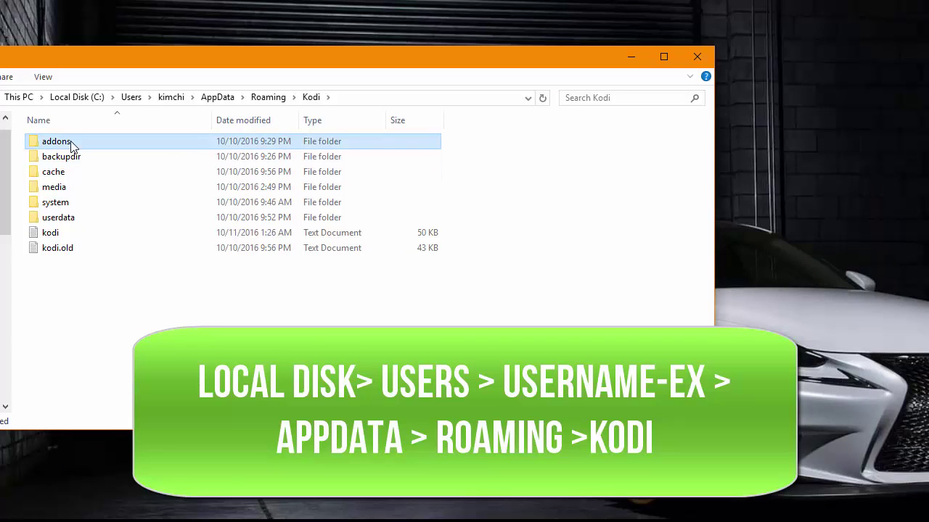
left_click(73, 187, "ctrl")
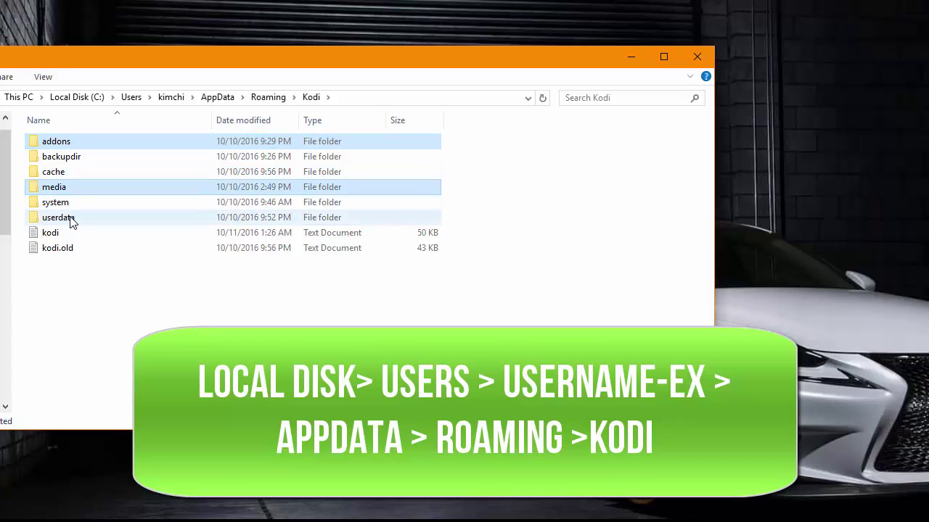
left_click(72, 218, "ctrl")
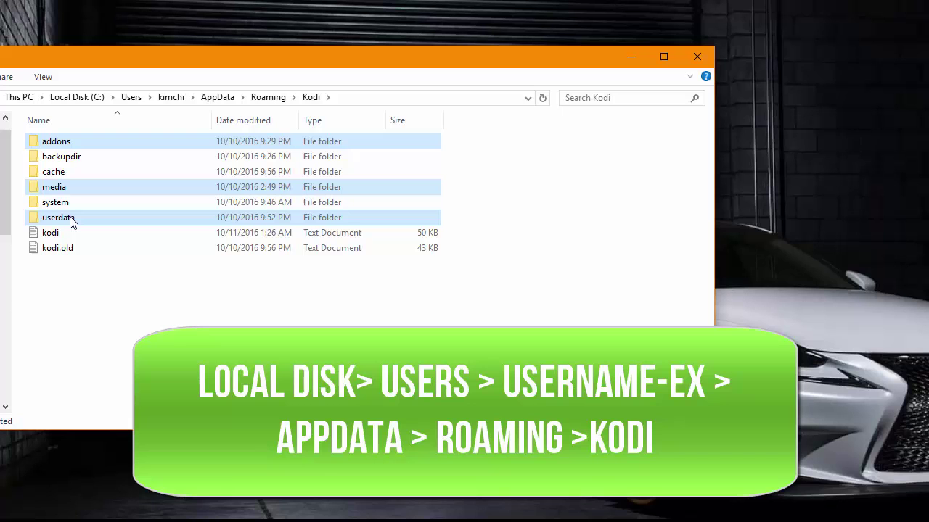
Create a new folder inside the Kodi folder and name it BACKUPKODI
right_click(79, 292)
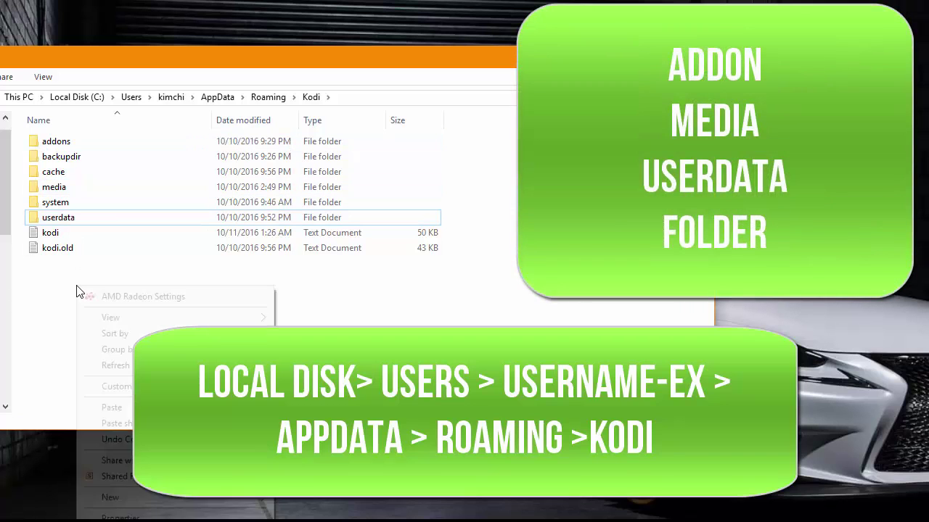
mouse_move(138, 498)
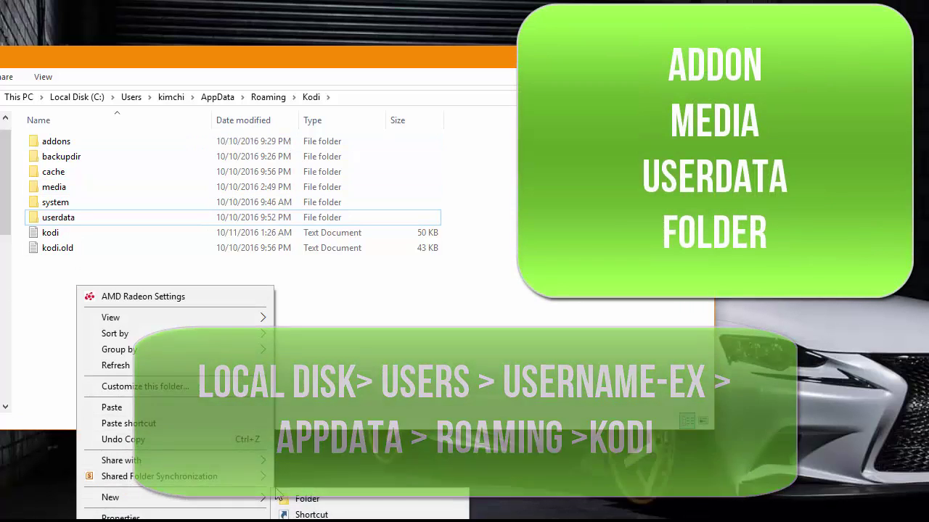
left_click(291, 497)
right_click(104, 321)
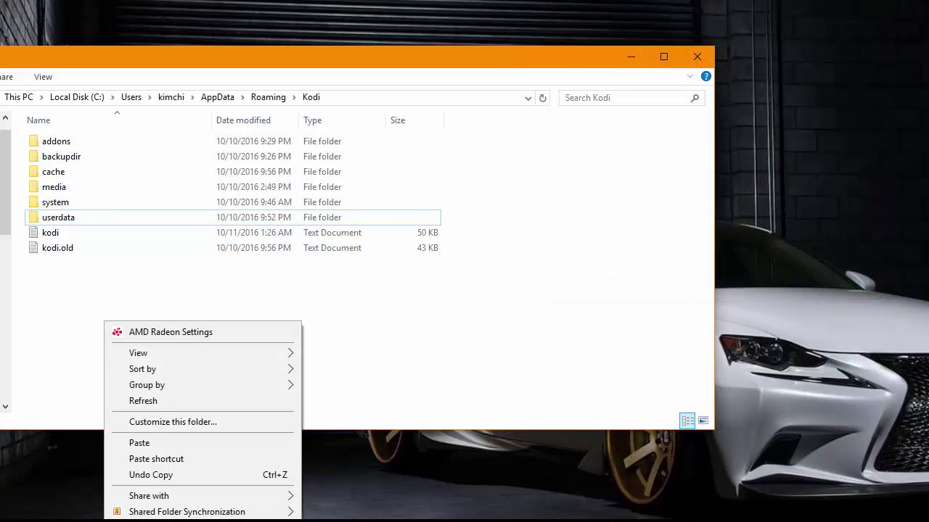
left_click(341, 520)
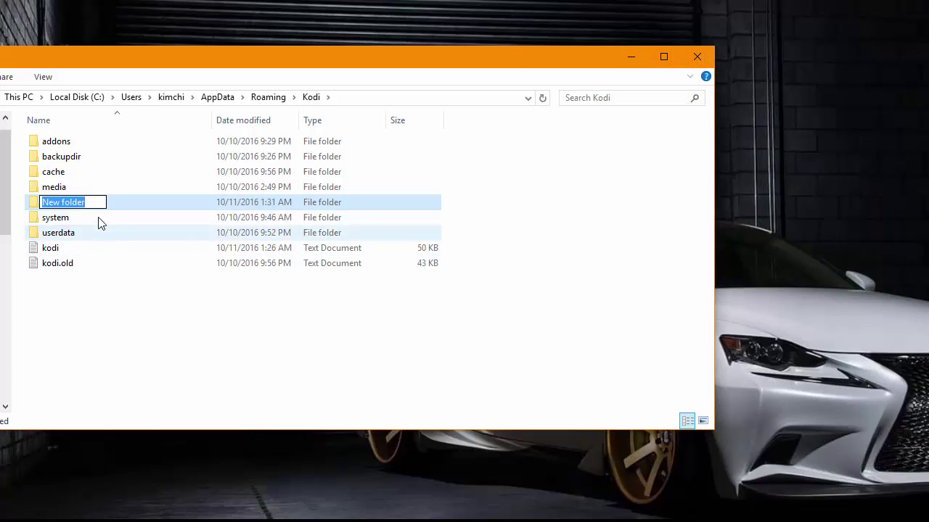
type("BACKUPKOID")
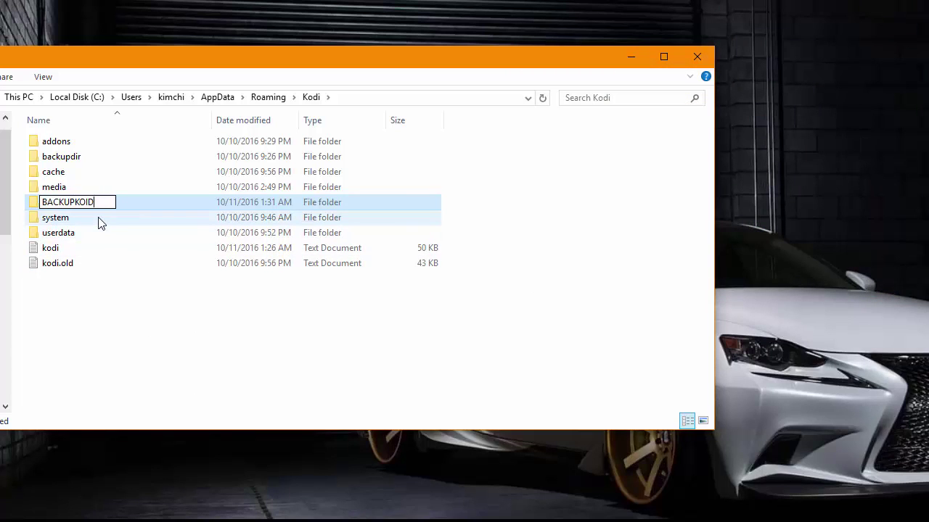
key("Return")
key("F2")
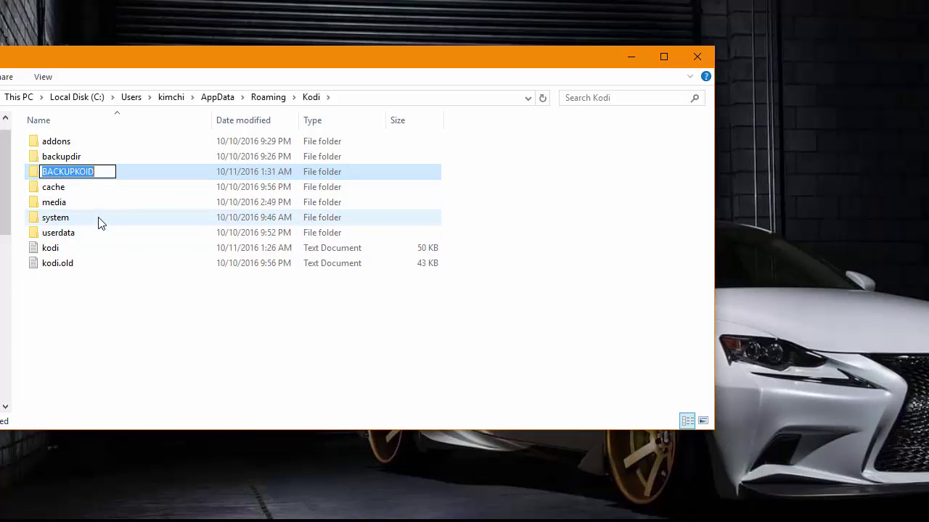
key("BackSpace")
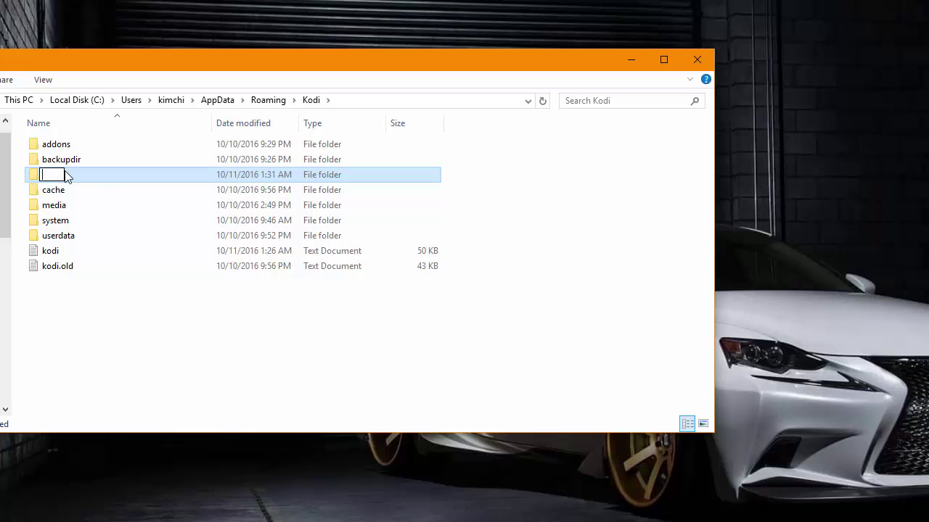
type("BACKUPKODI")
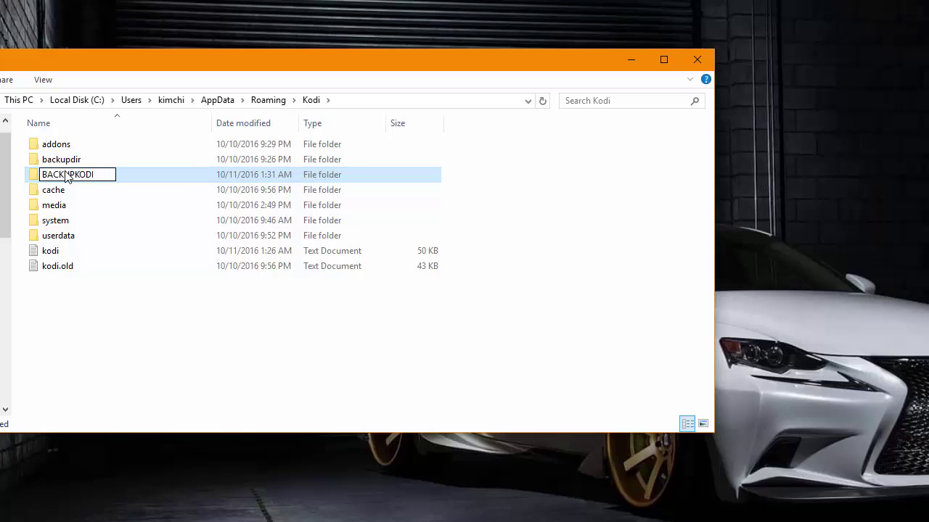
key("Return")
Copy the addons, media and userdata folders into the BACKUPKODI folder
left_click(65, 145)
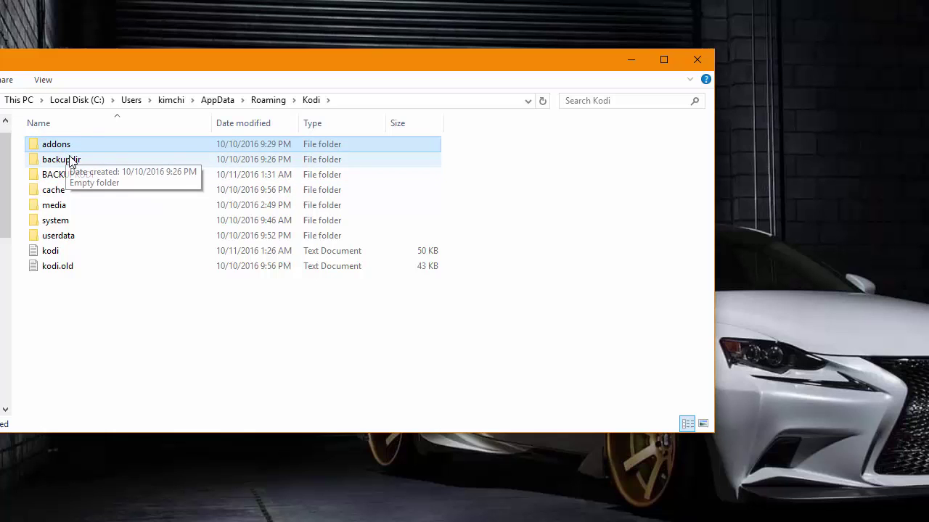
left_click(60, 205, "ctrl")
left_click(58, 235, "ctrl")
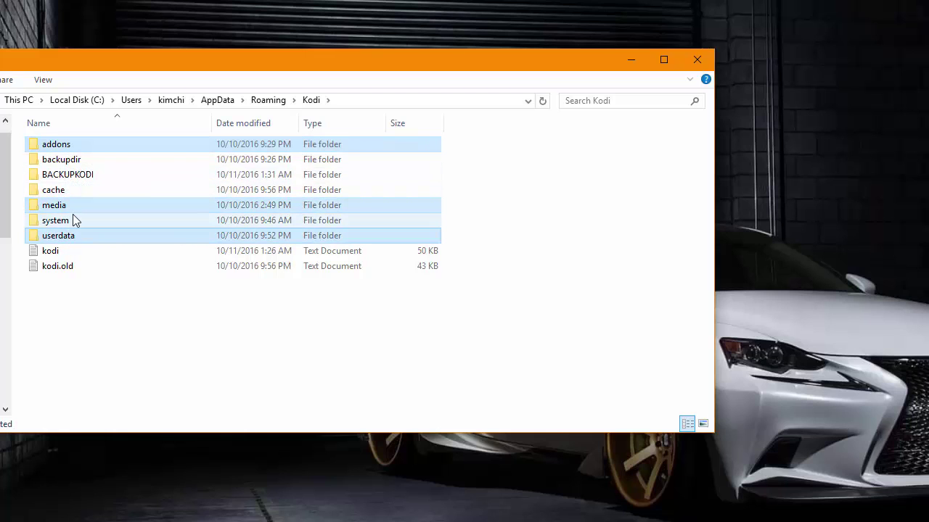
left_click(76, 144)
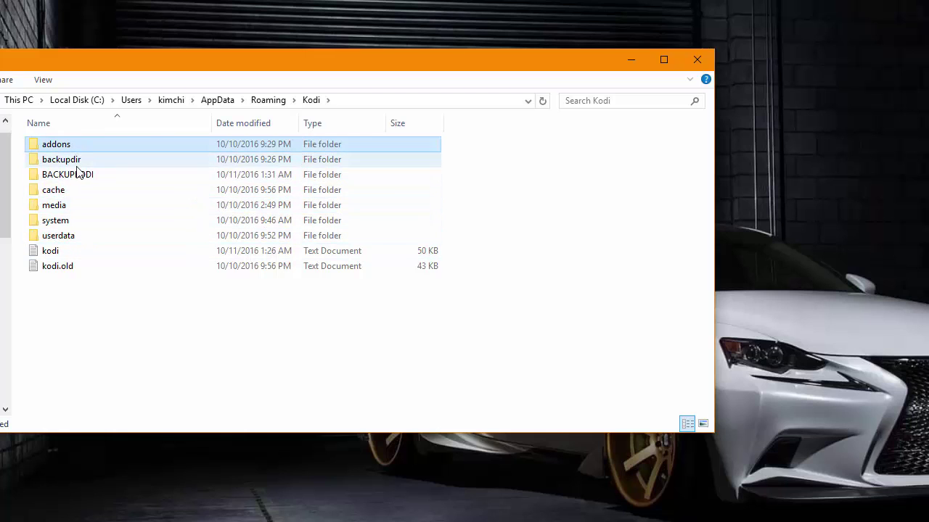
left_click(70, 207, "ctrl")
left_click(70, 235, "ctrl")
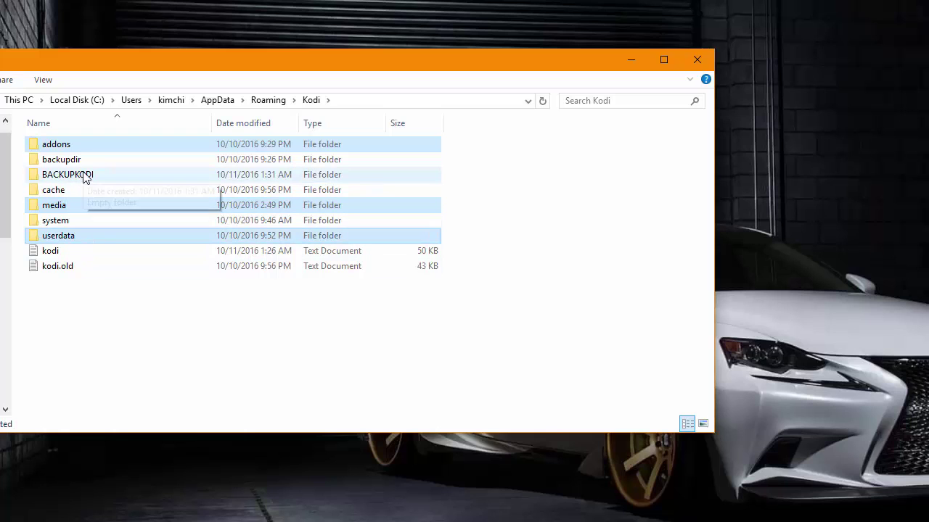
left_click(79, 205)
double_click(88, 175)
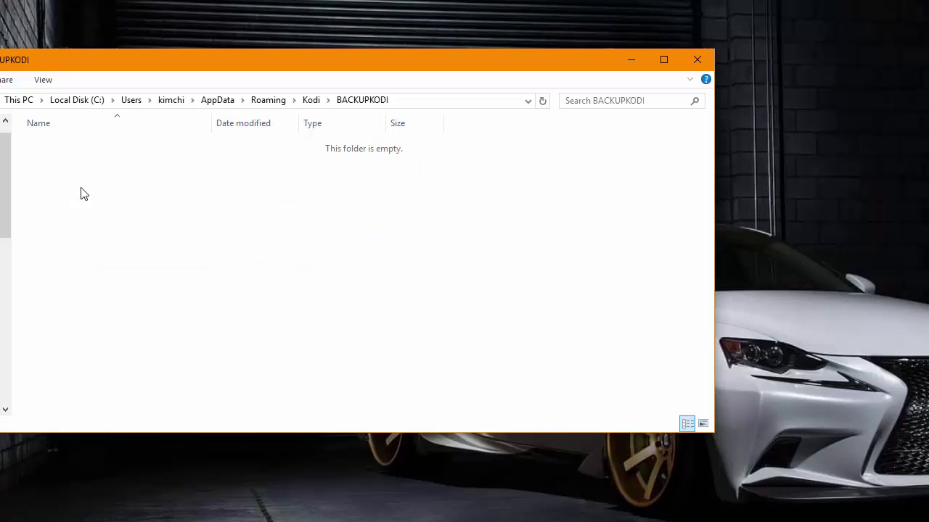
key("ctrl+v")
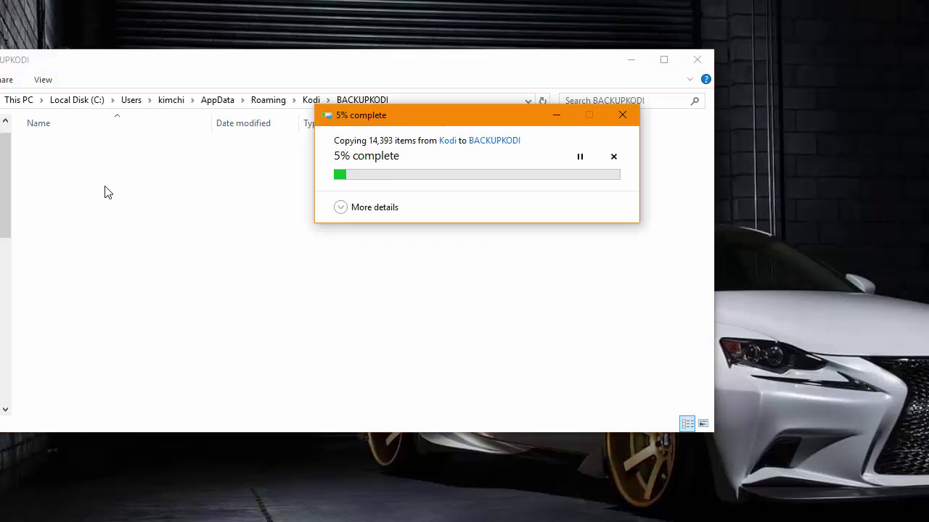